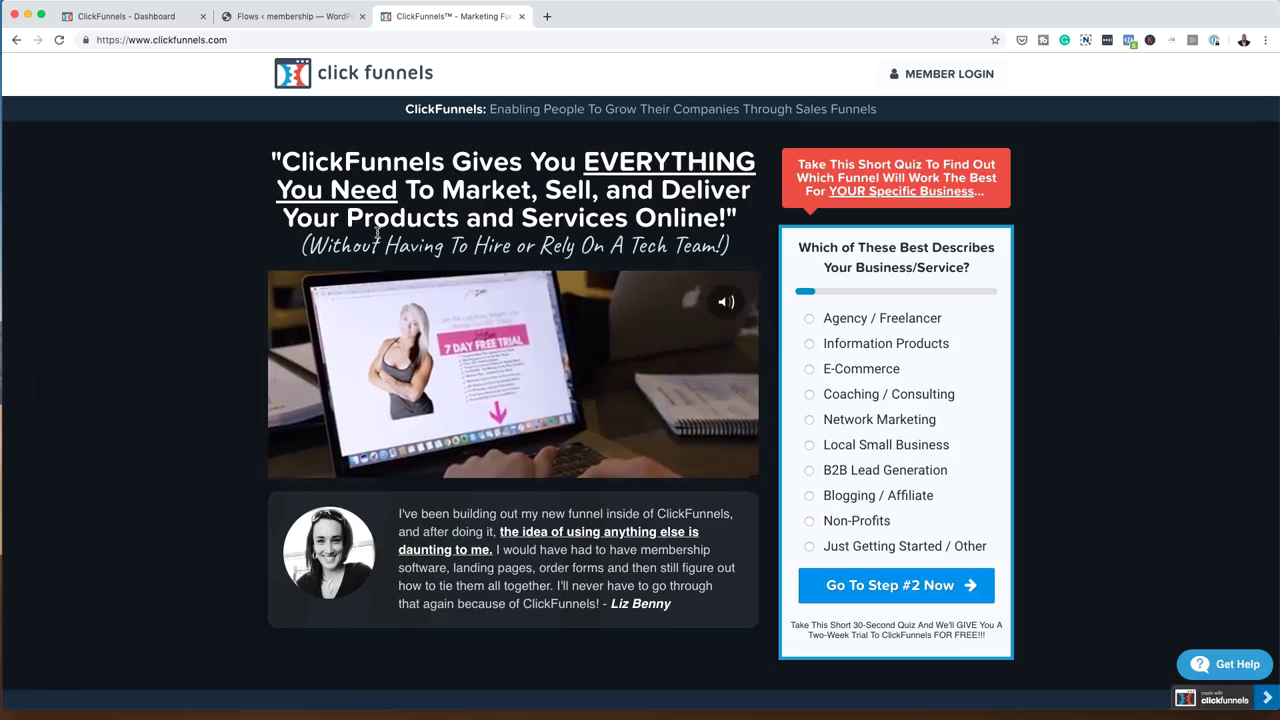
Start a new flow with Add New and browse the Ready Templates in the Flows Library.
{"action": "scroll", "coordinate": [220, 357], "scroll_direction": "down", "scroll_amount": 3}
{"action": "scroll", "coordinate": [220, 357], "scroll_direction": "down", "scroll_amount": 5}
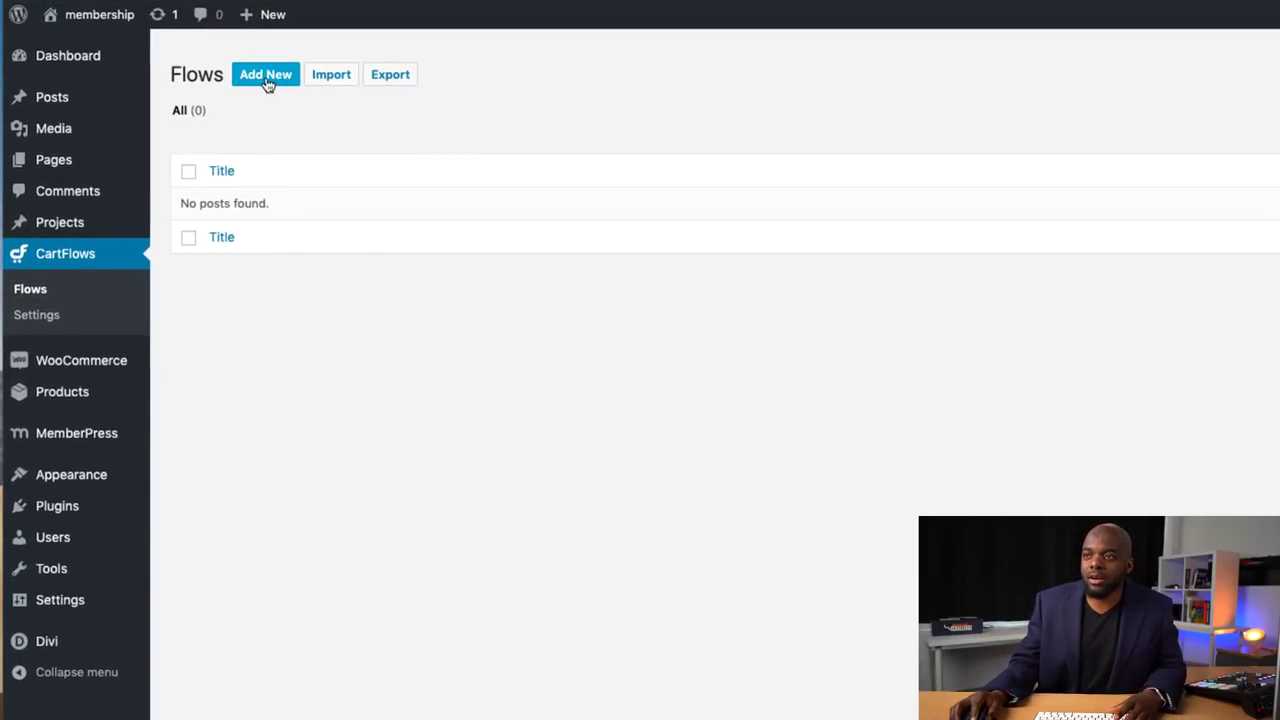
{"action": "left_click", "coordinate": [266, 76]}
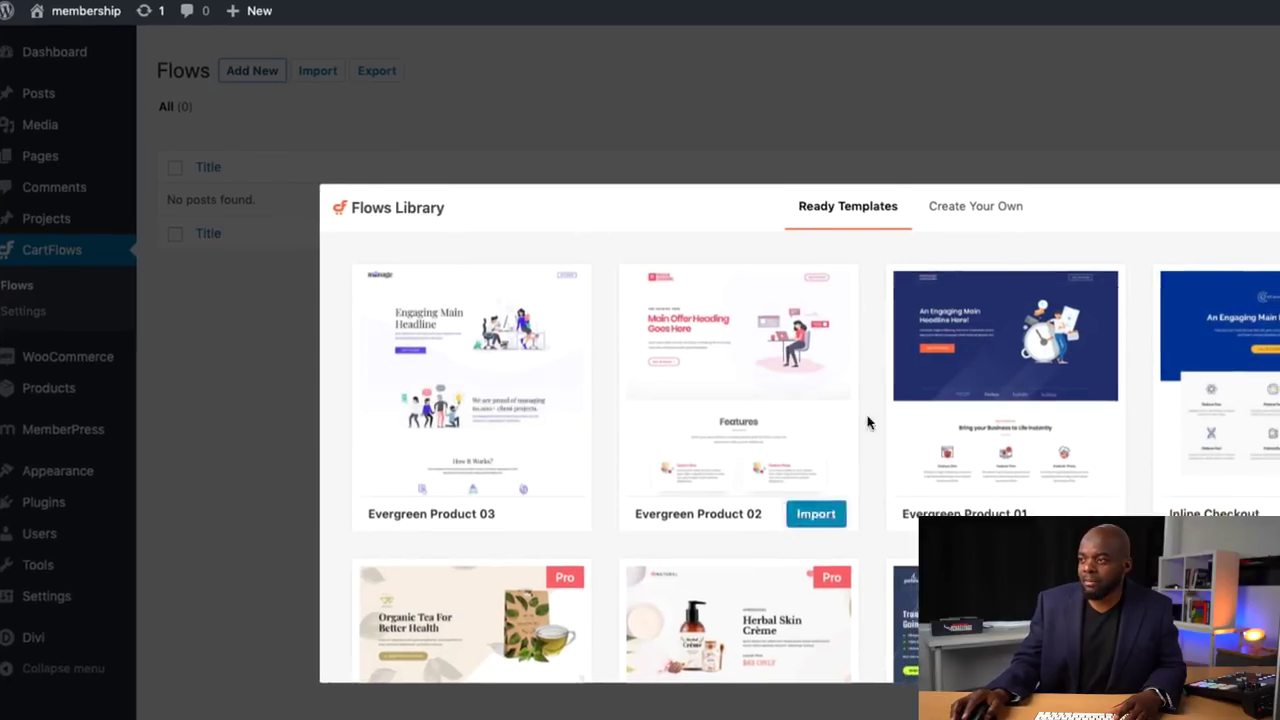
{"action": "scroll", "coordinate": [545, 437], "scroll_direction": "down", "scroll_amount": 2}
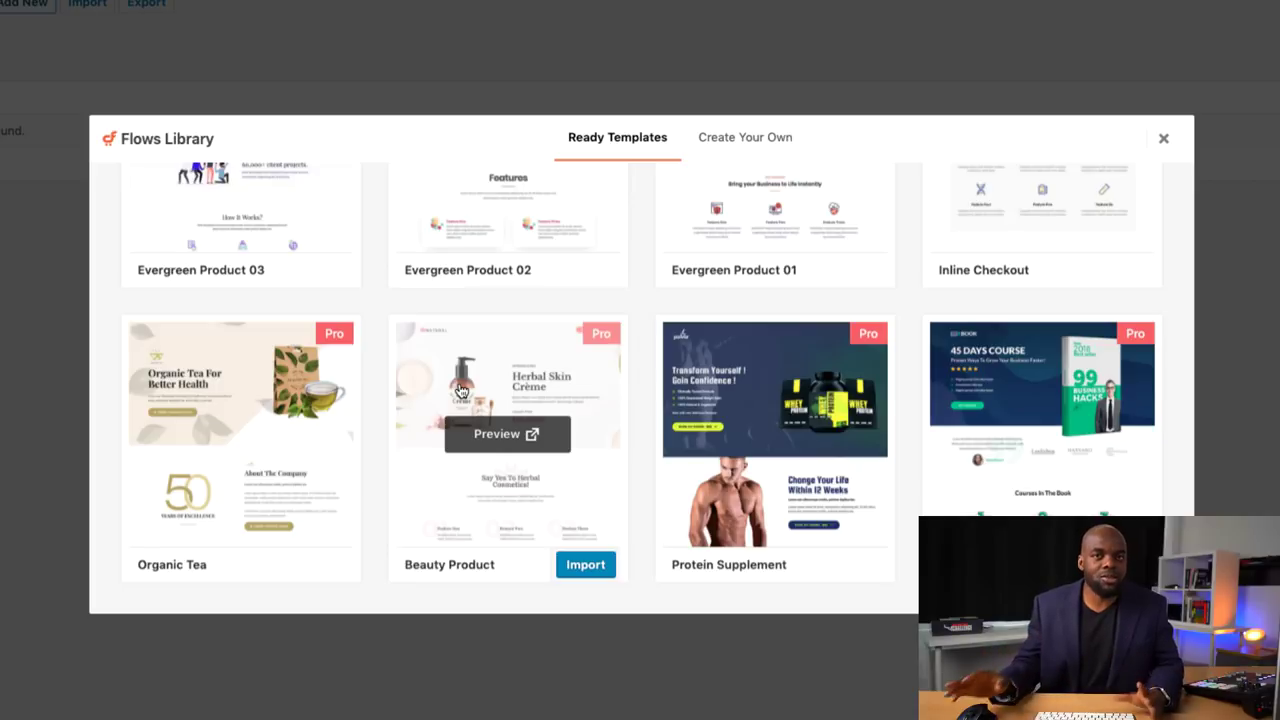
{"action": "scroll", "coordinate": [450, 401], "scroll_direction": "up", "scroll_amount": 2}
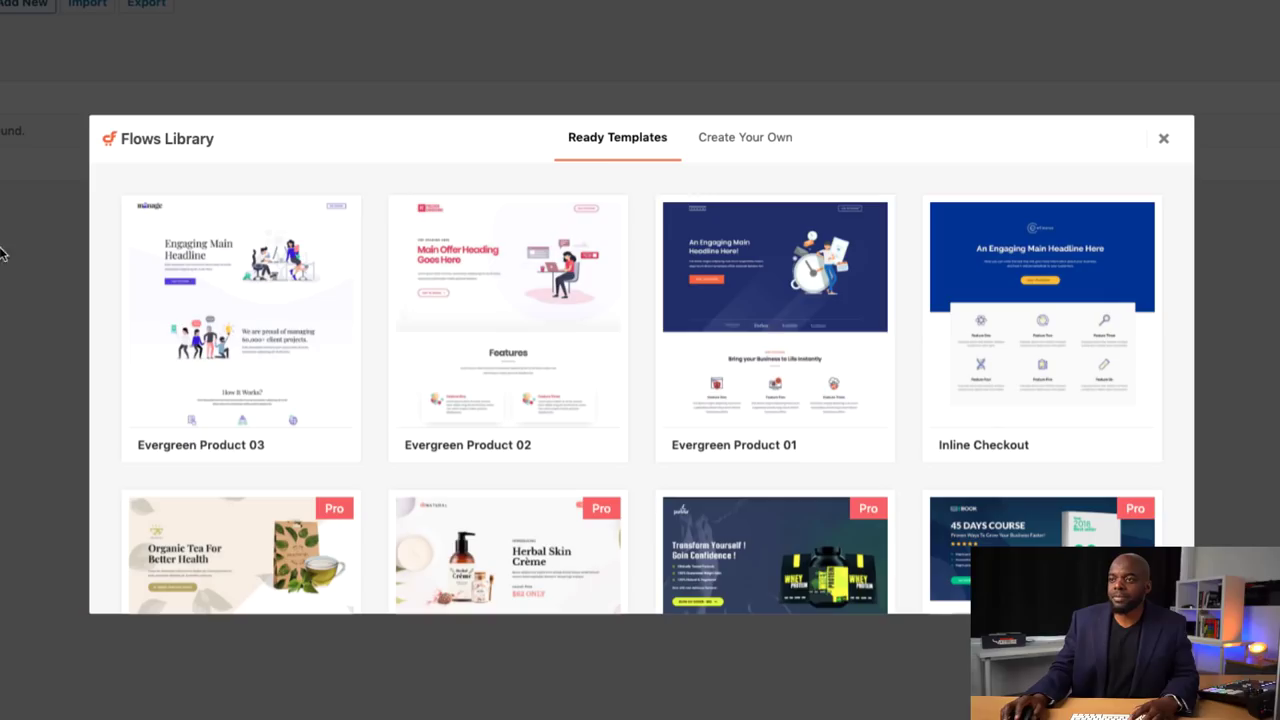
Preview the Evergreen Product 03 template, then import it as a new flow.
{"action": "mouse_move", "coordinate": [196, 217]}
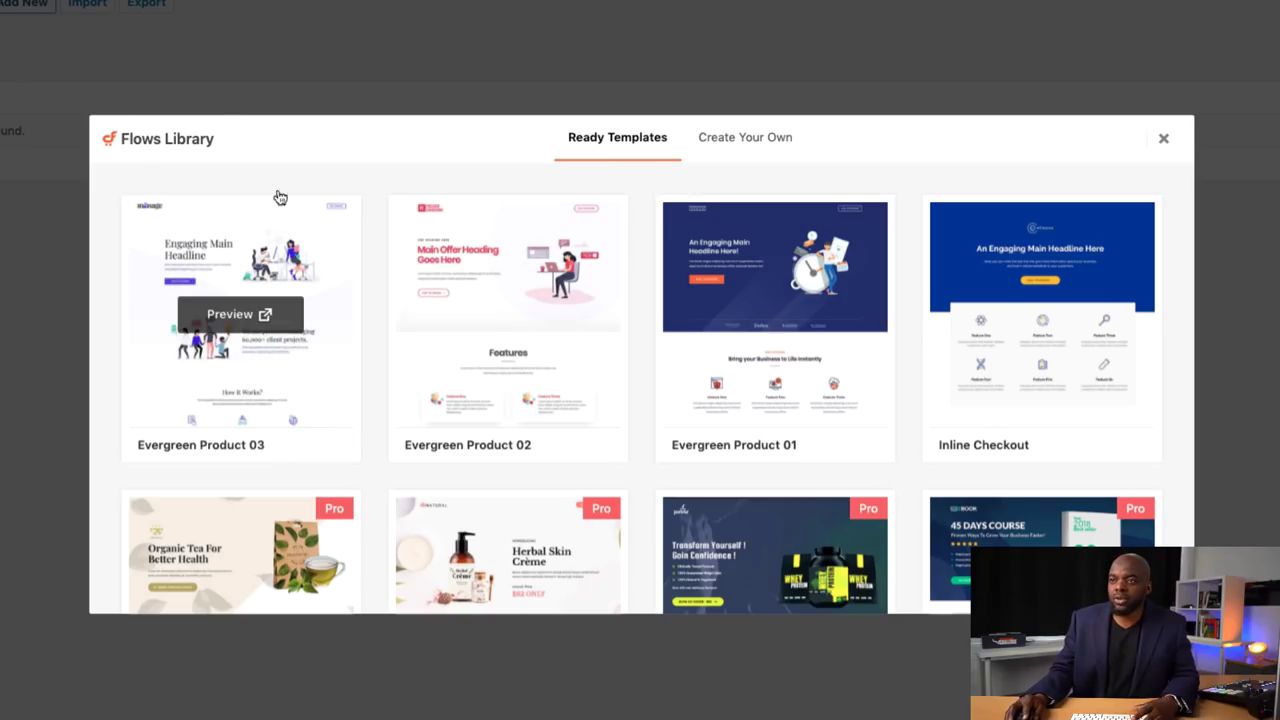
{"action": "left_click", "coordinate": [237, 316]}
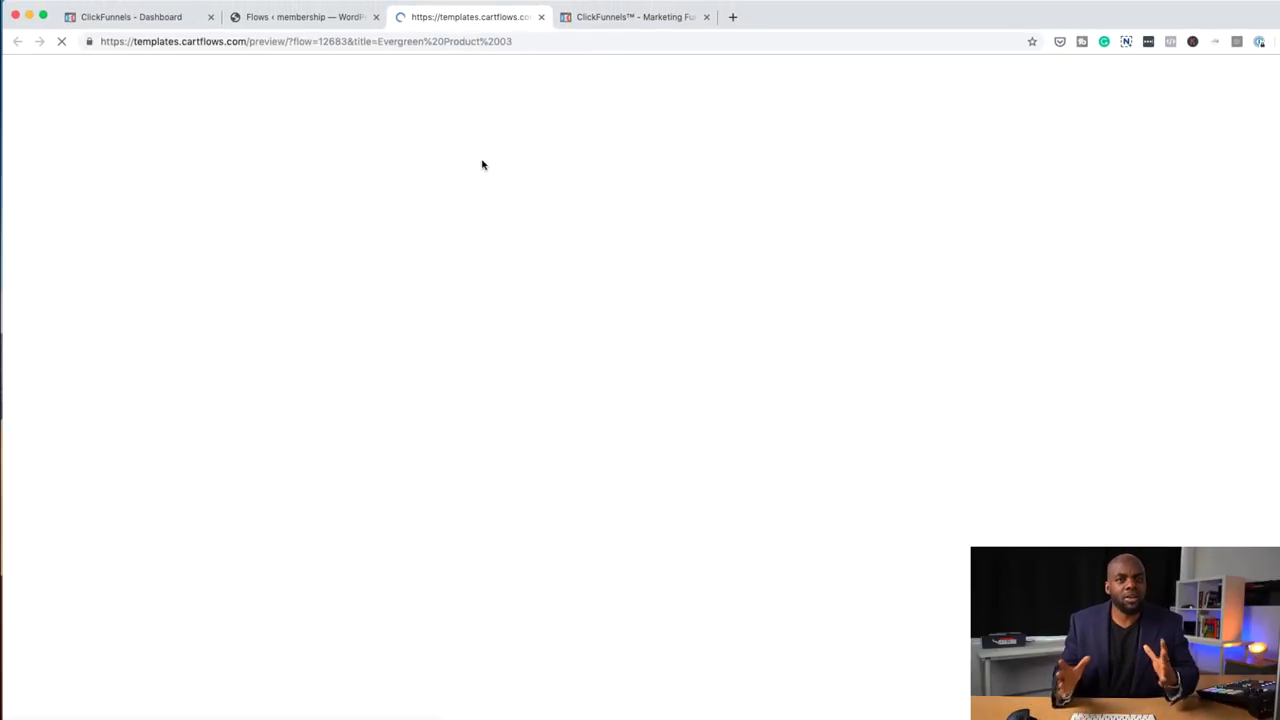
{"action": "left_click", "coordinate": [540, 17]}
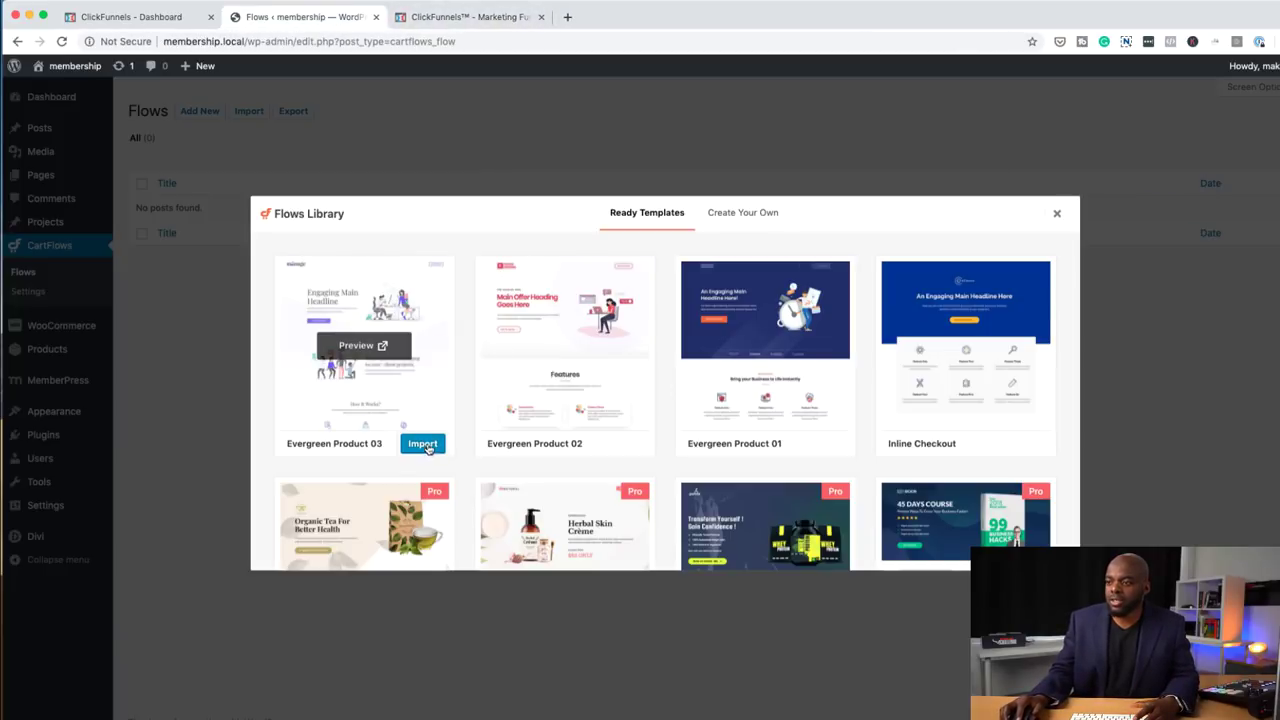
{"action": "left_click", "coordinate": [426, 446]}
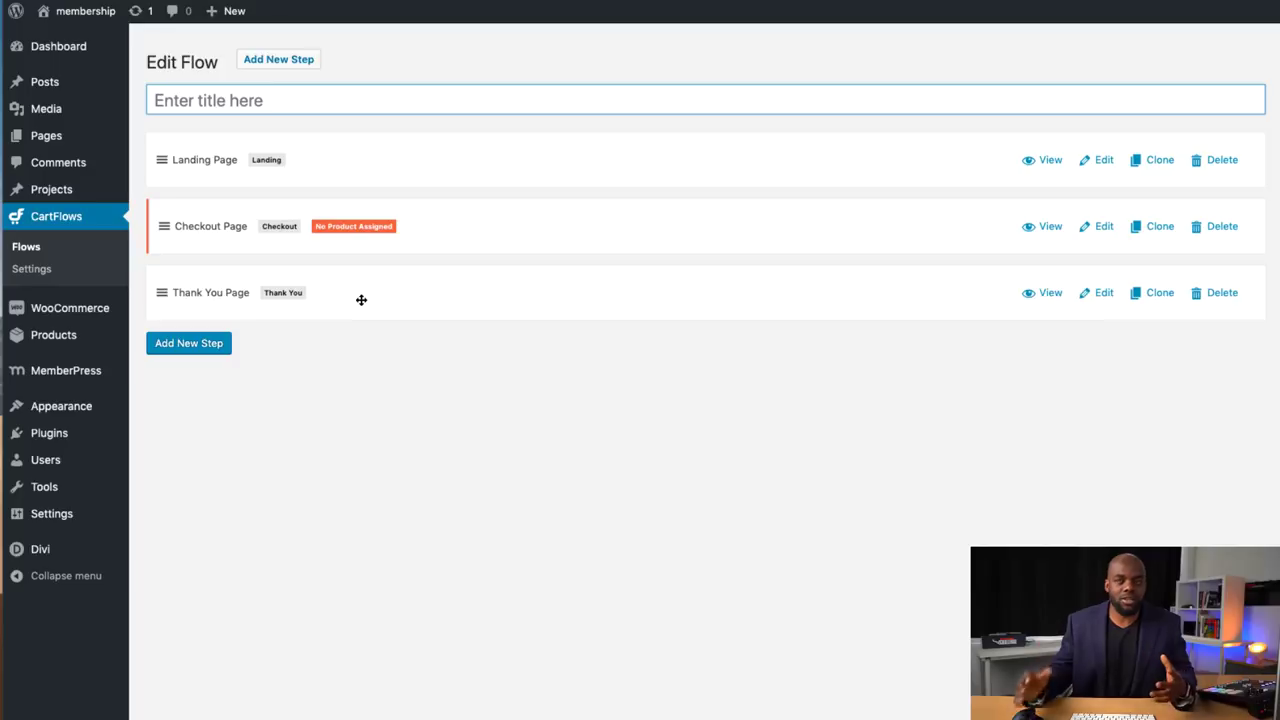
{"action": "left_click", "coordinate": [294, 62]}
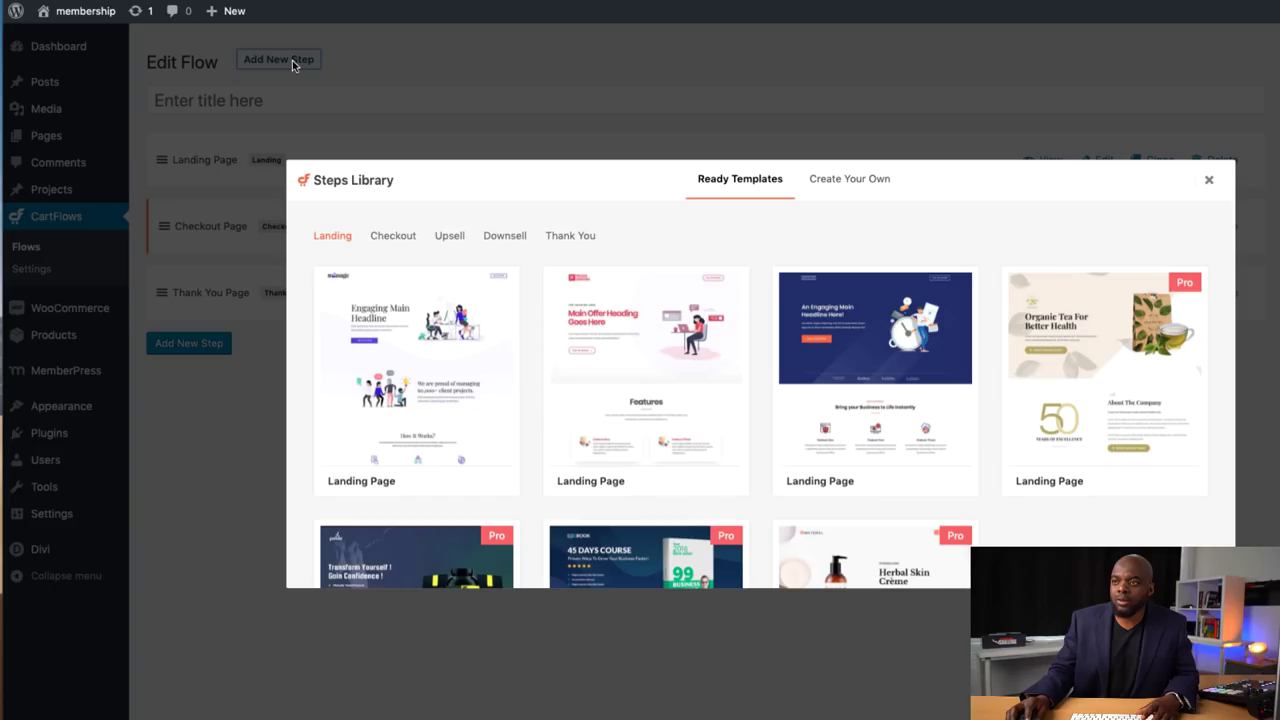
{"action": "left_click", "coordinate": [393, 238]}
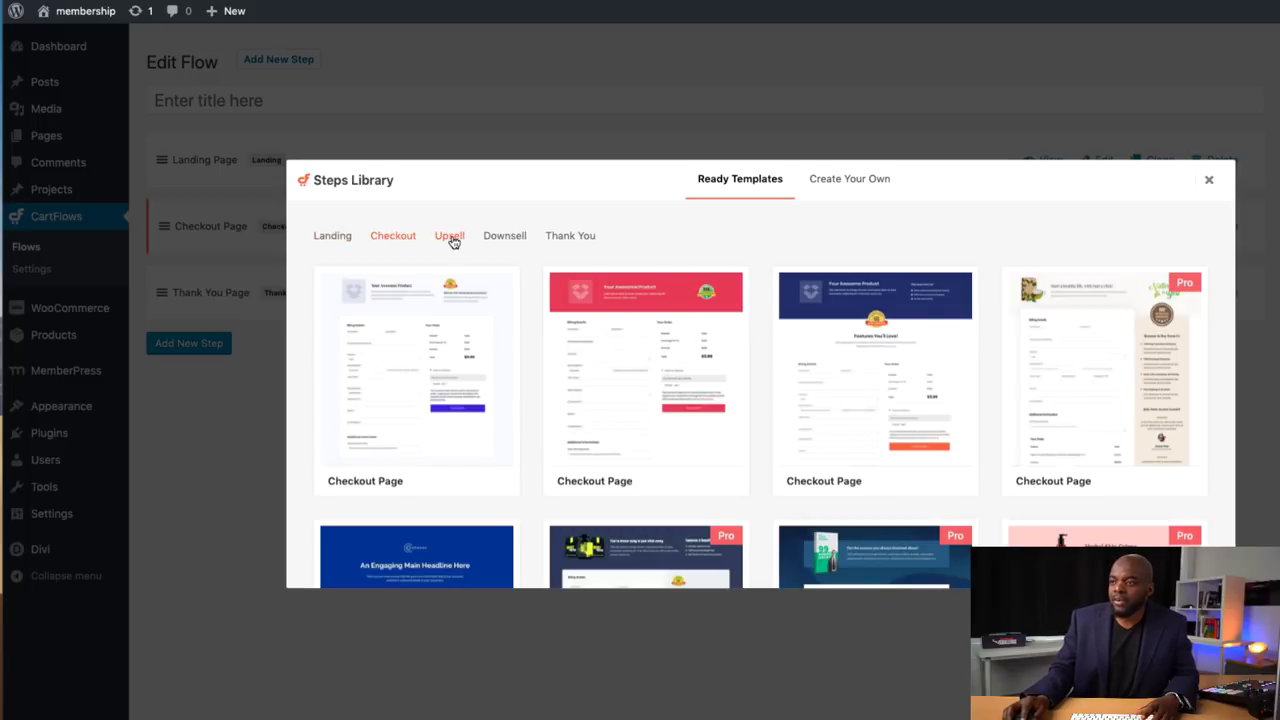
{"action": "mouse_move", "coordinate": [432, 328]}
{"action": "mouse_move", "coordinate": [616, 344]}
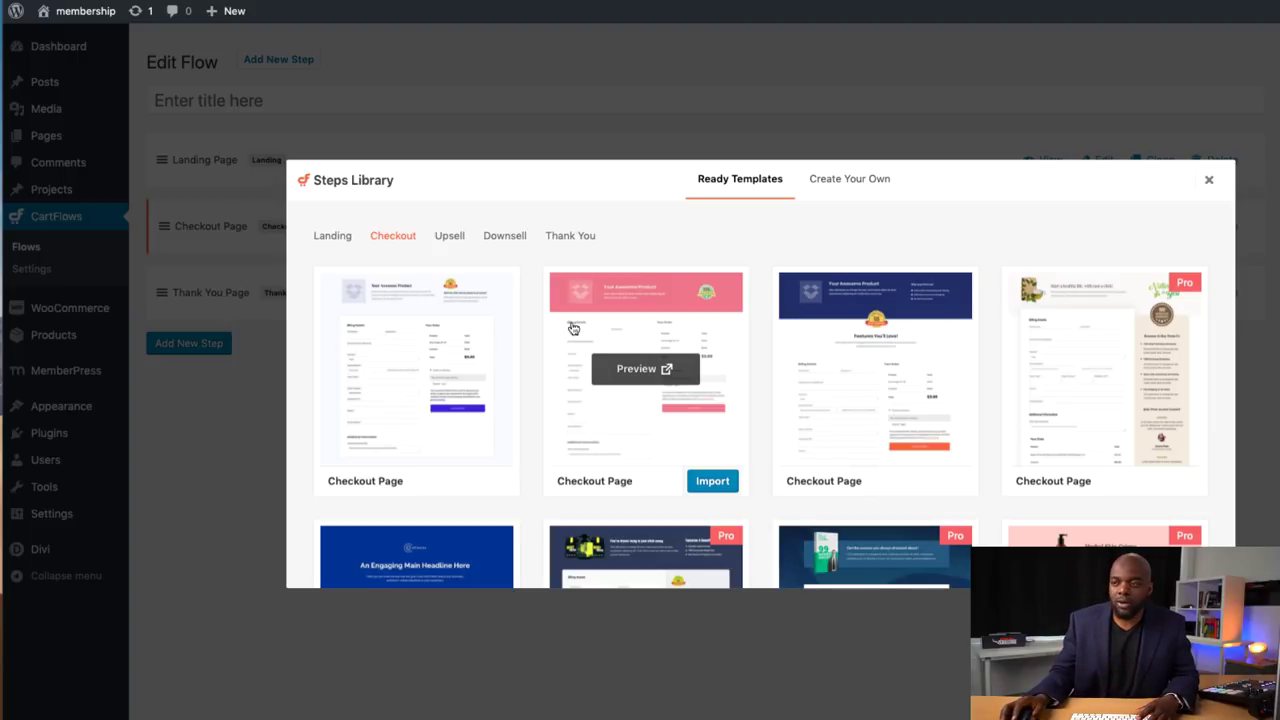
{"action": "left_click", "coordinate": [451, 238]}
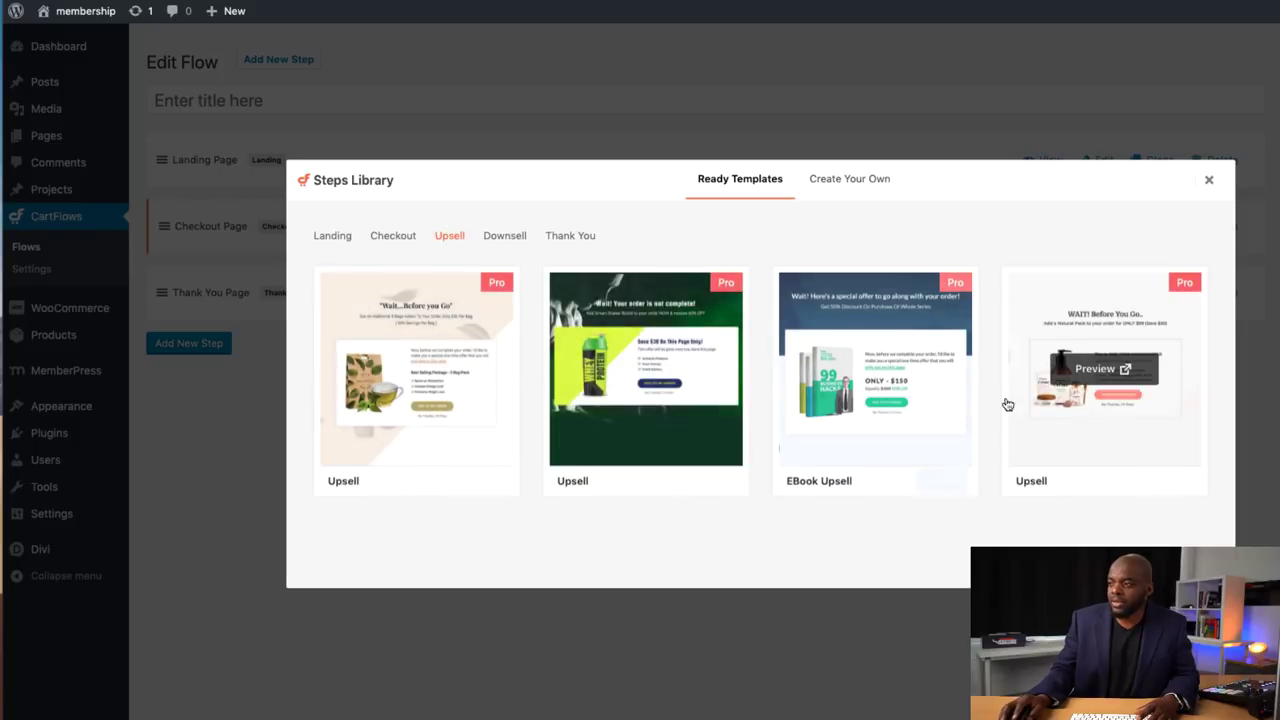
{"action": "left_click", "coordinate": [512, 239]}
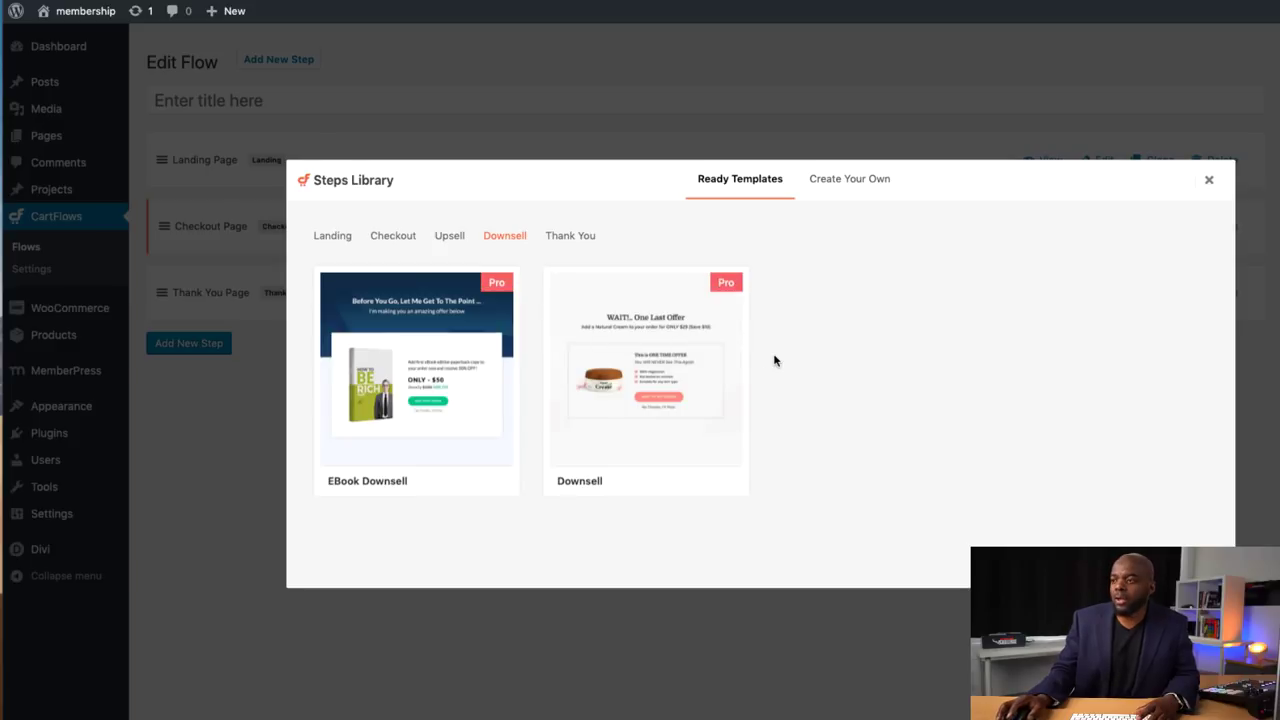
{"action": "left_click", "coordinate": [1210, 183]}
Title the flow 'Test', save it, and view its Landing Page step.
{"action": "left_click", "coordinate": [272, 97]}
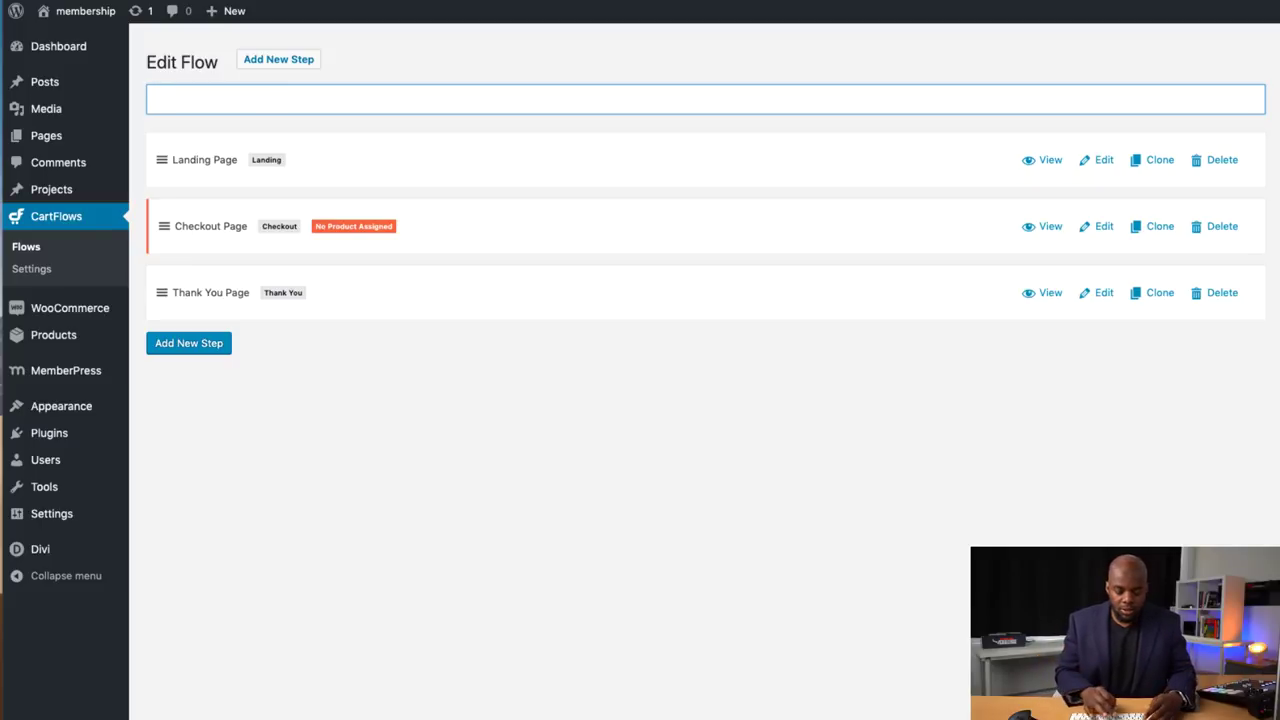
{"action": "type", "text": "Test"}
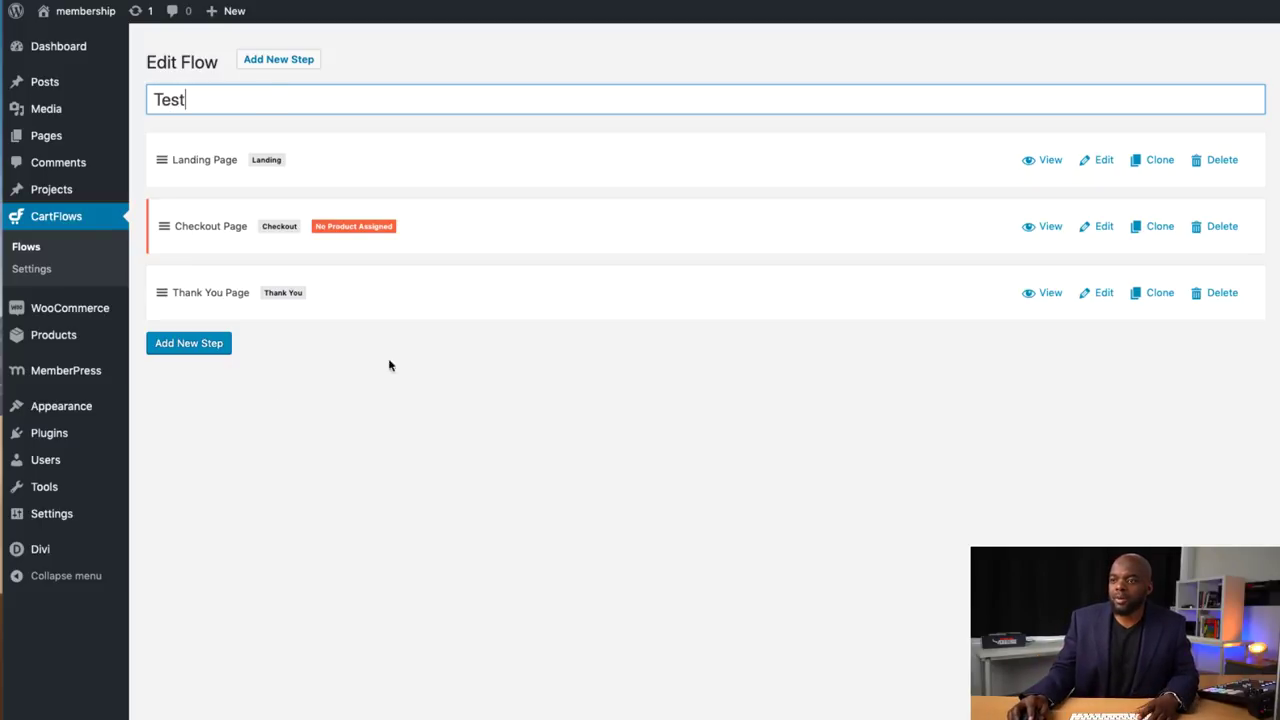
{"action": "key", "text": "Tab"}
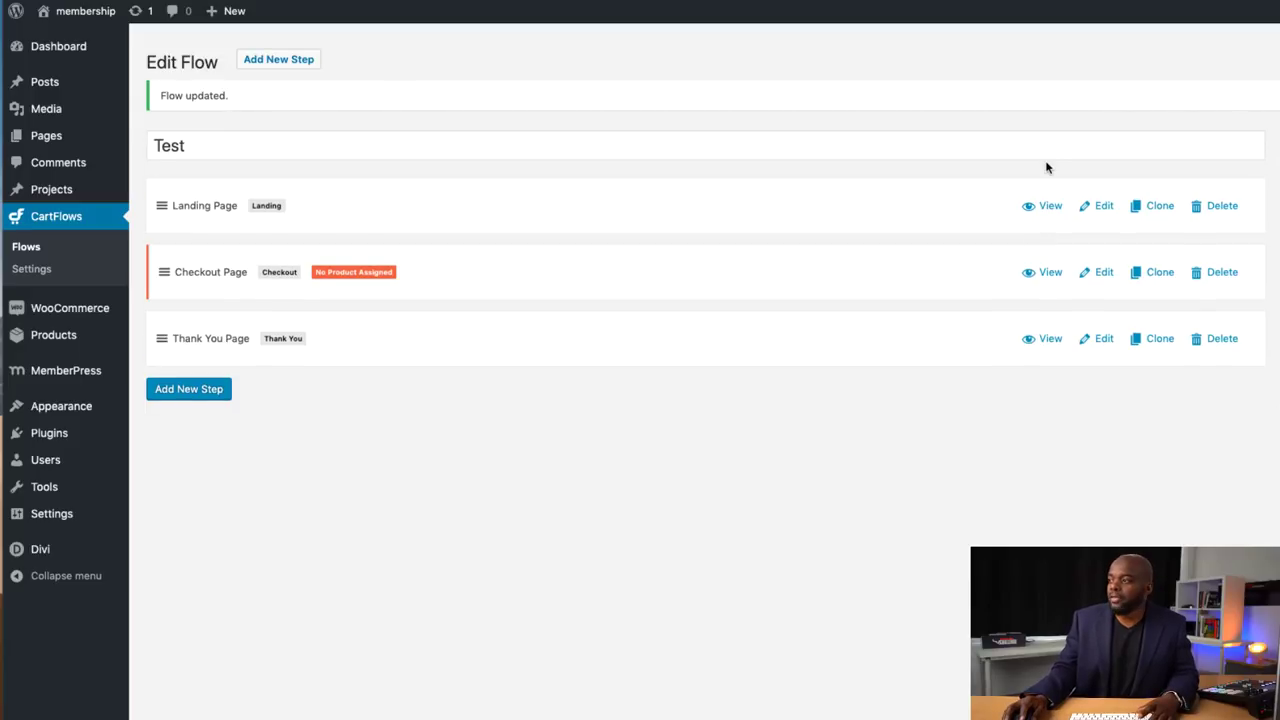
{"action": "left_click", "coordinate": [1050, 212]}
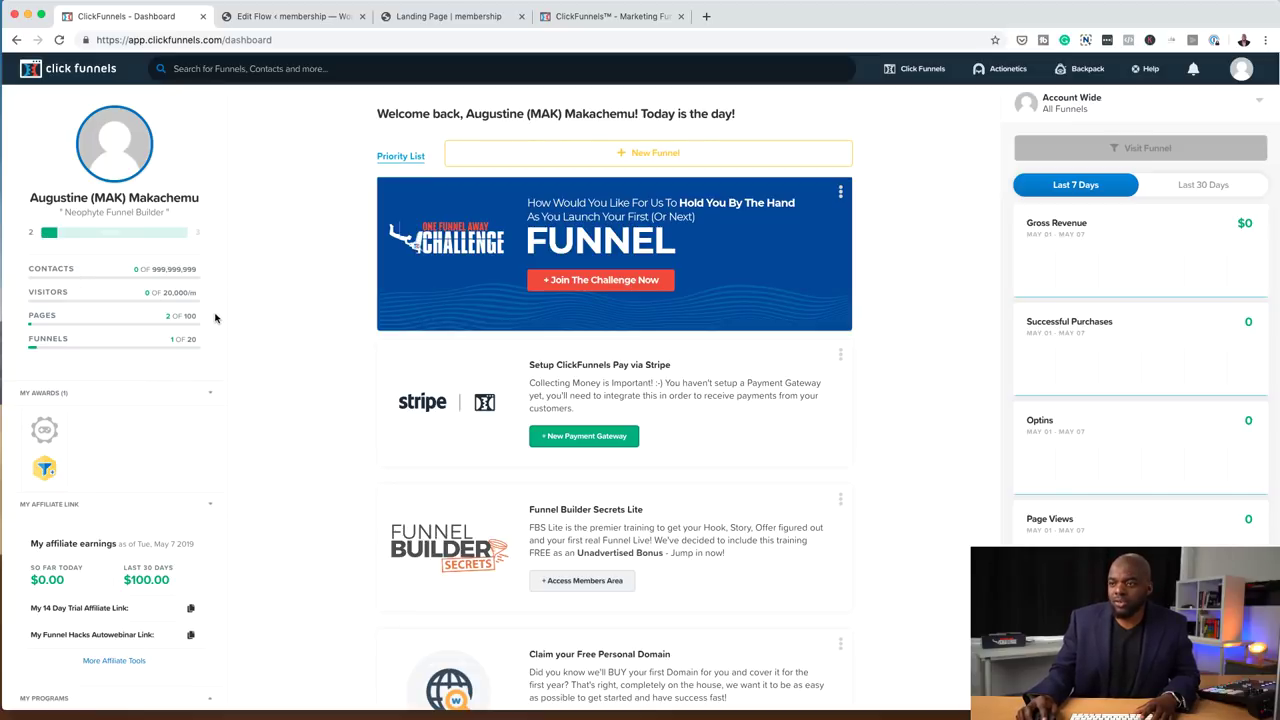
Open the CF Affiliate funnel from the ClickFunnels Funnels list.
{"action": "scroll", "coordinate": [286, 377], "scroll_direction": "down", "scroll_amount": 5}
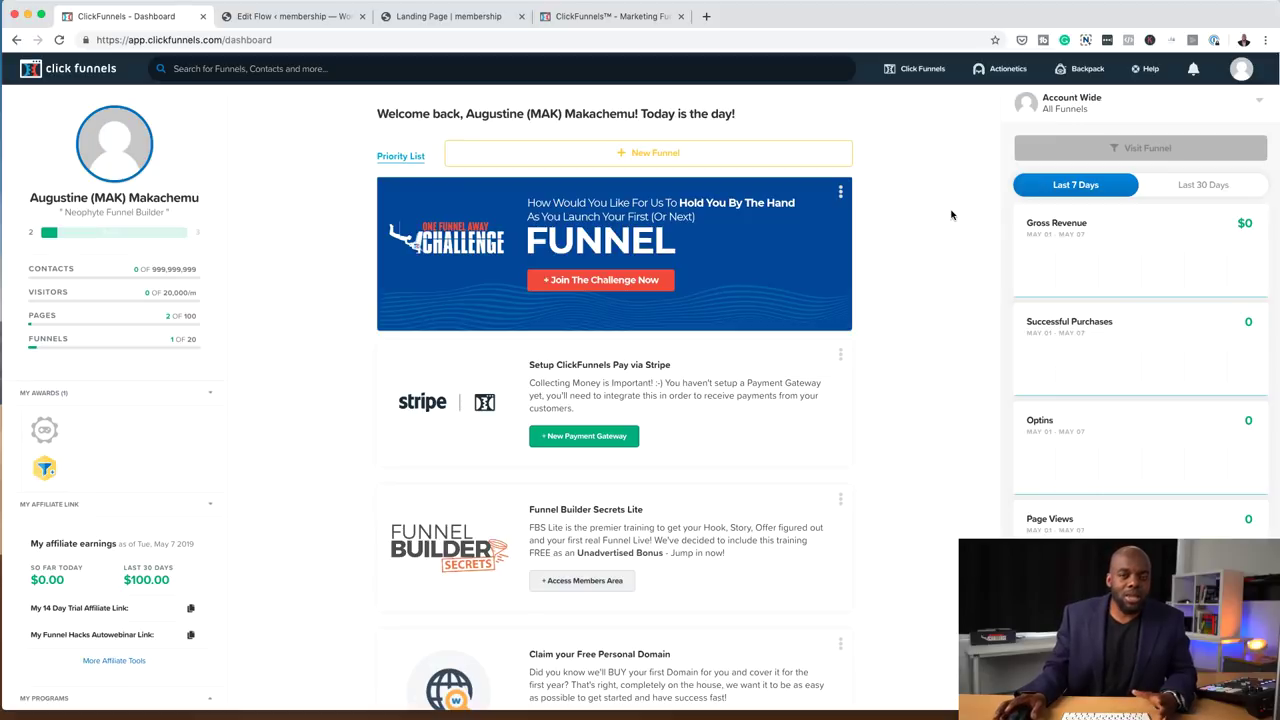
{"action": "mouse_move", "coordinate": [918, 72]}
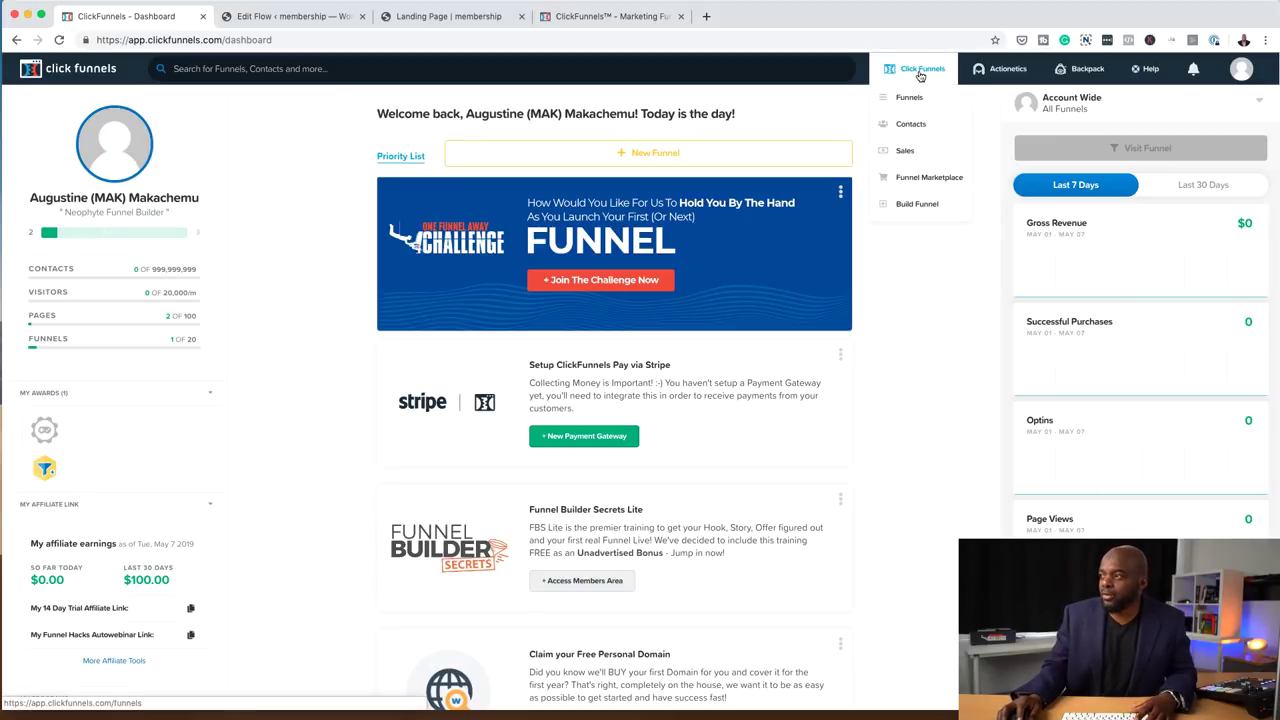
{"action": "left_click", "coordinate": [915, 100]}
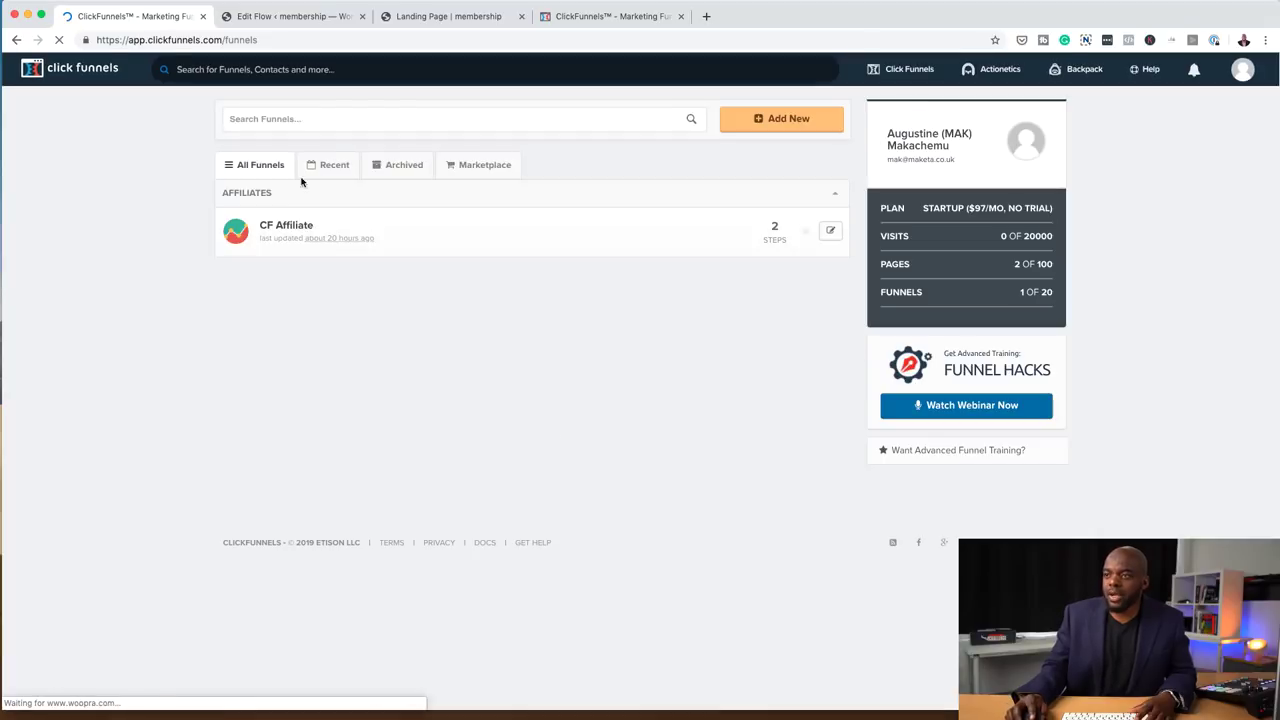
{"action": "left_click", "coordinate": [291, 229]}
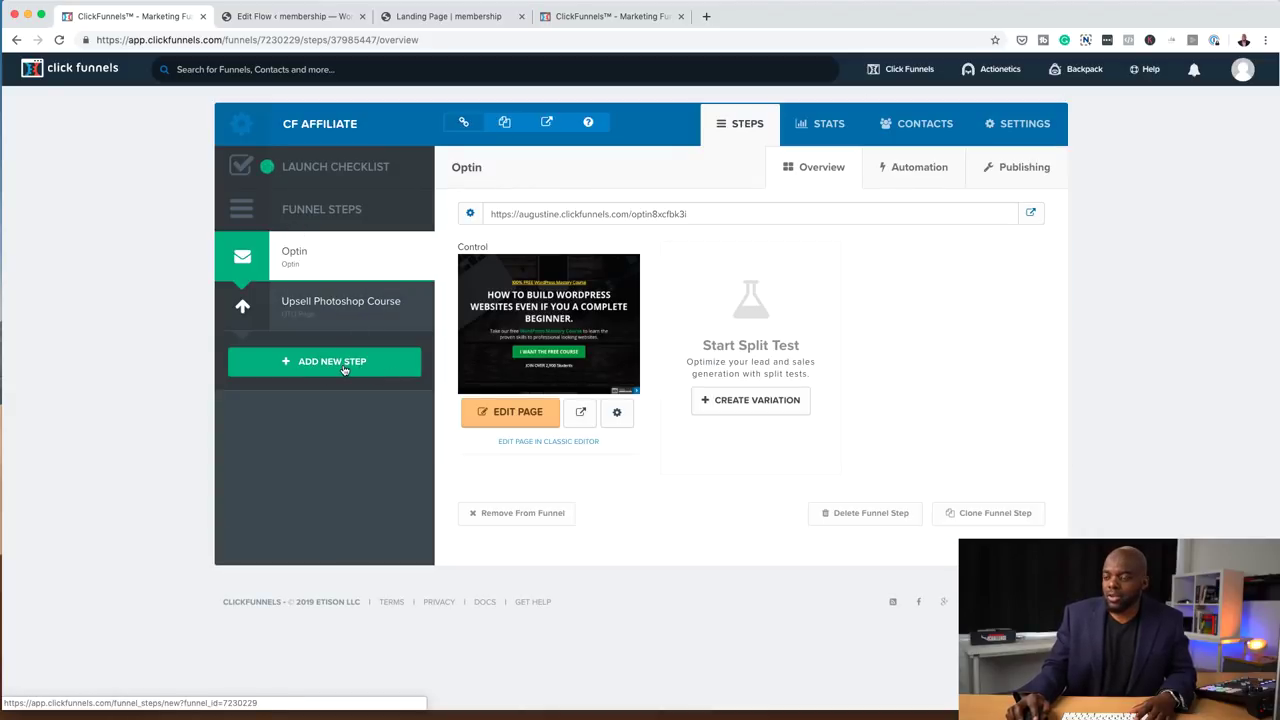
{"action": "left_click", "coordinate": [343, 366]}
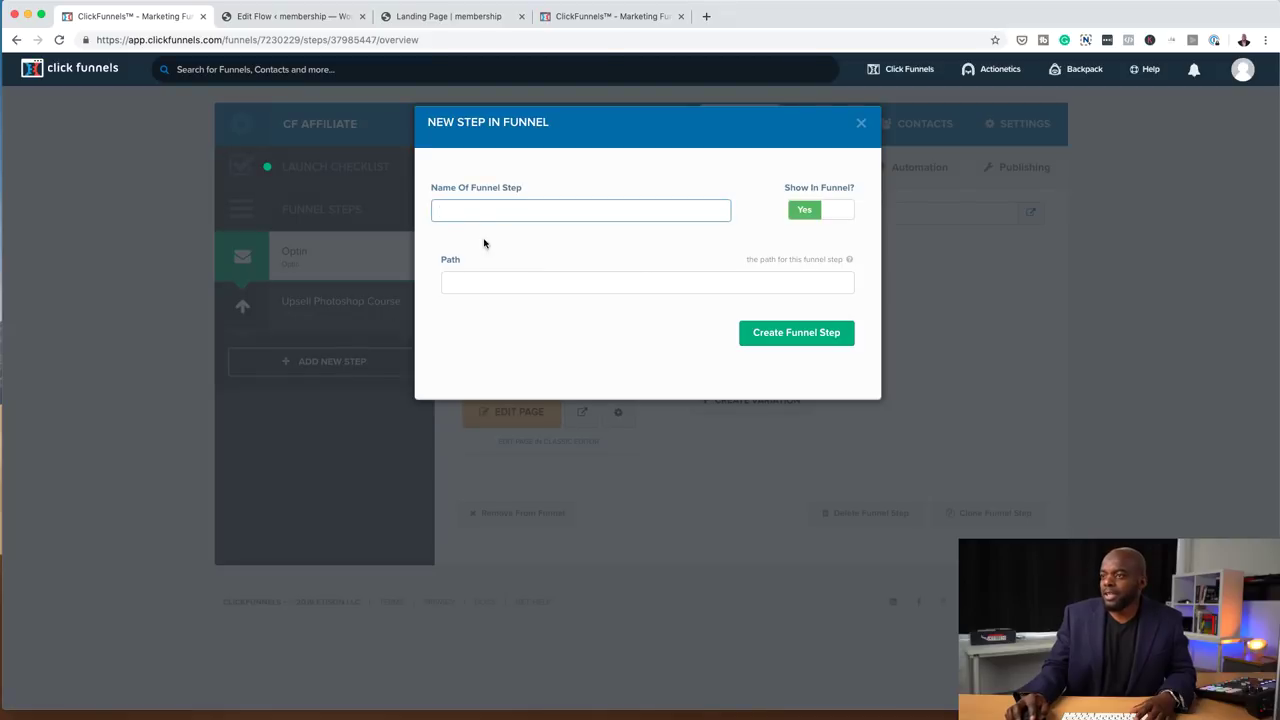
Name the new funnel step 'Downsell' and create it.
{"action": "left_click", "coordinate": [455, 211]}
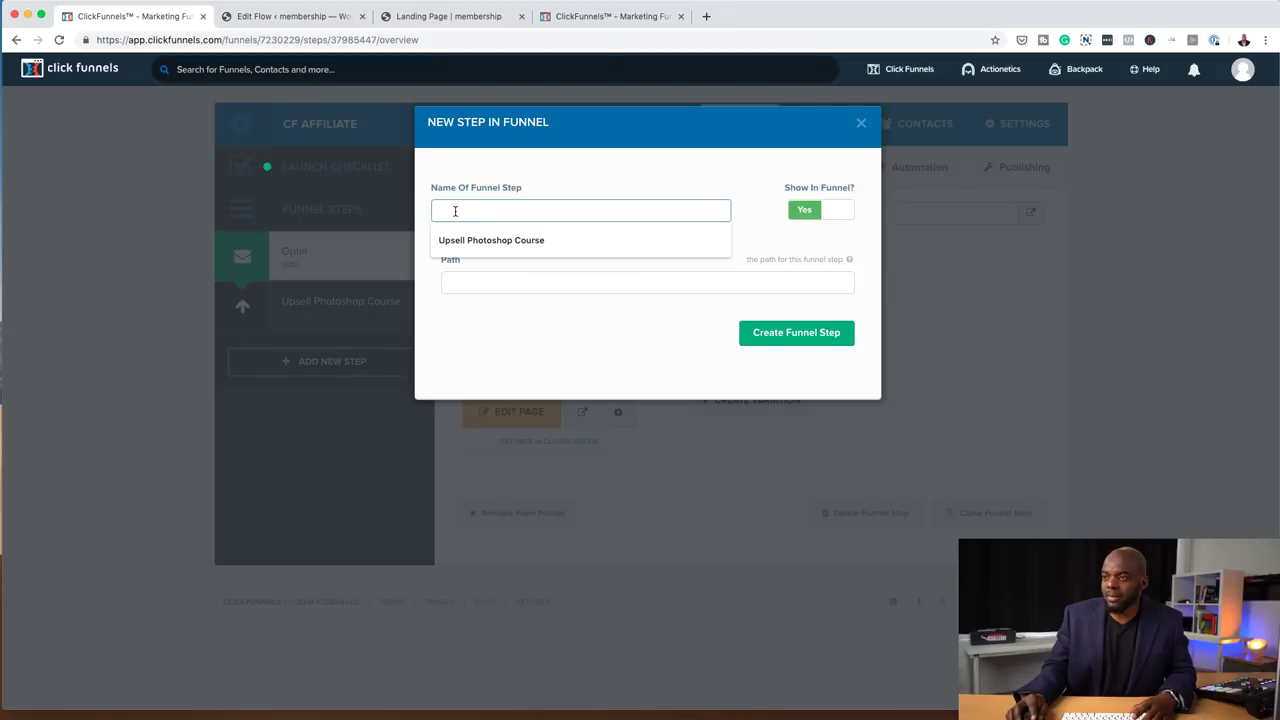
{"action": "type", "text": "Downsell"}
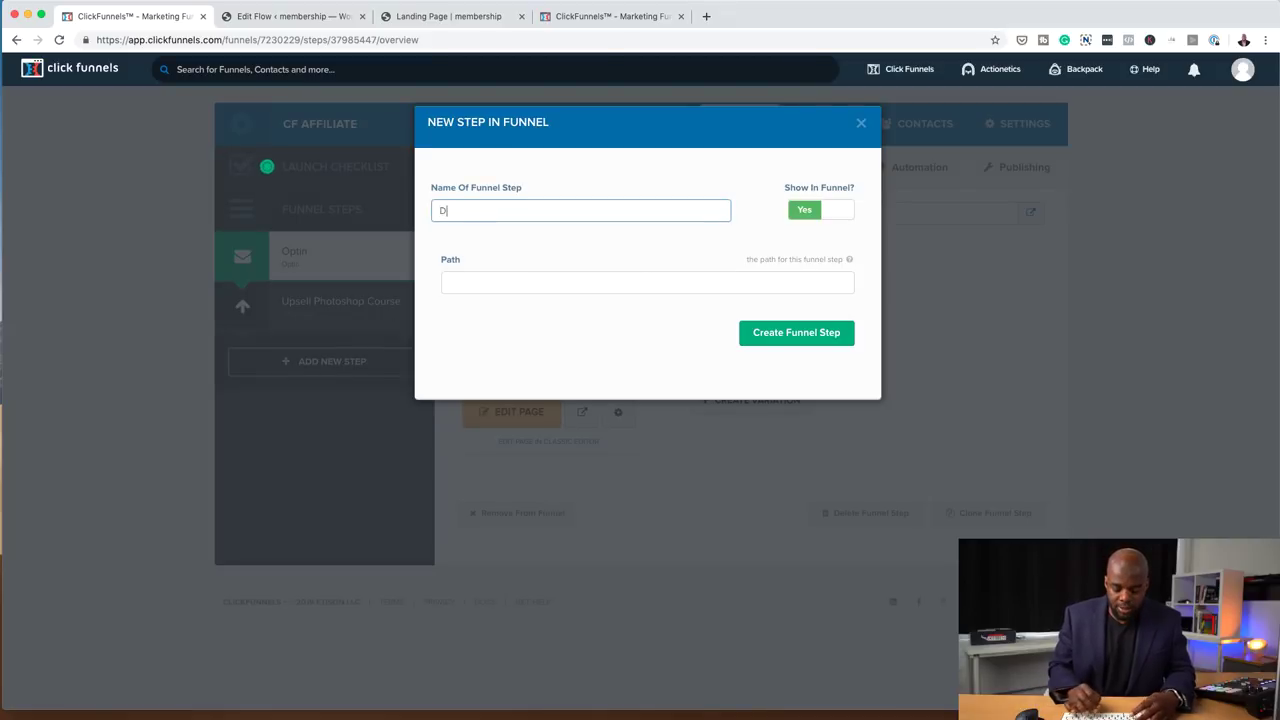
{"action": "left_click", "coordinate": [793, 333]}
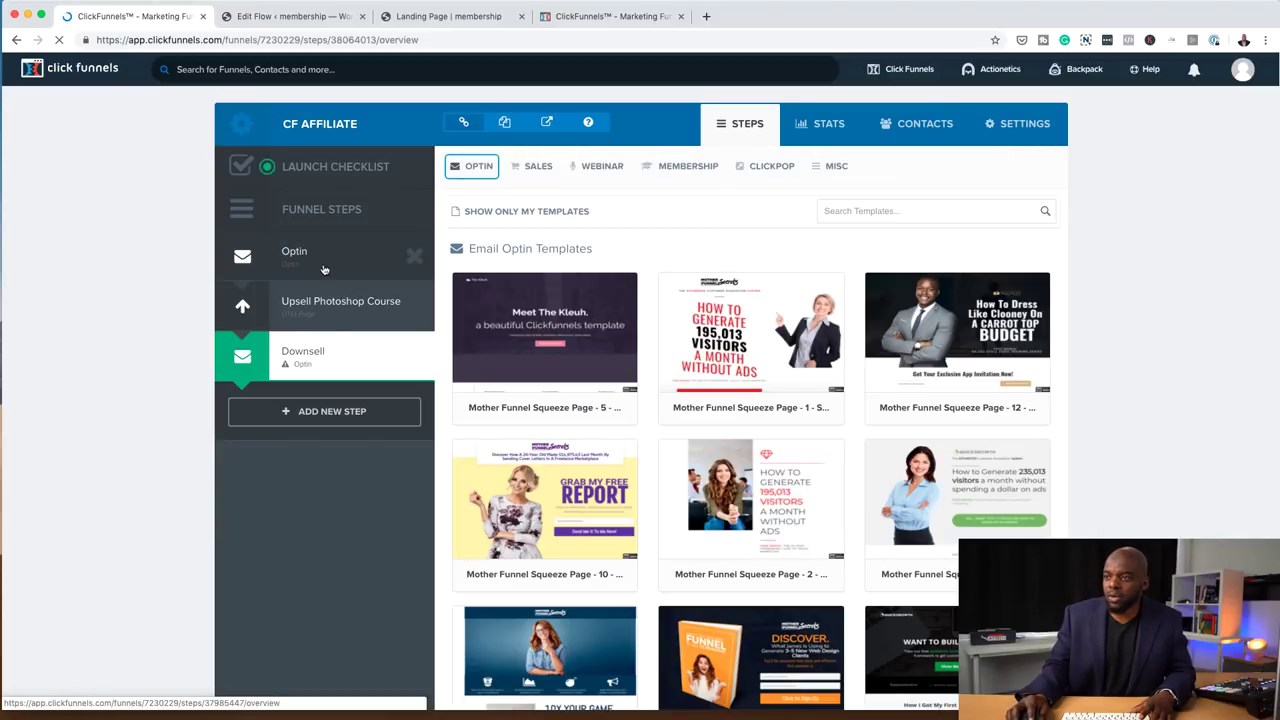
Look over the optin templates, then return to the Optin step overview.
{"action": "mouse_move", "coordinate": [812, 357]}
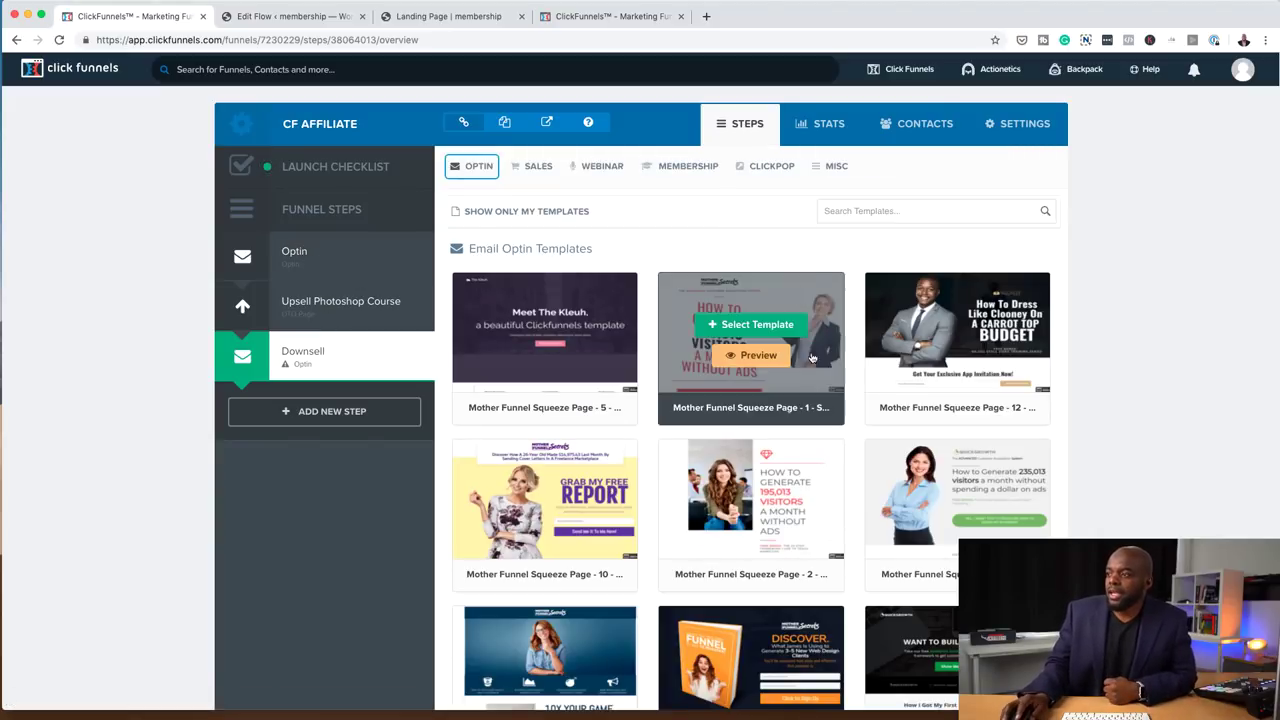
{"action": "mouse_move", "coordinate": [606, 494]}
{"action": "mouse_move", "coordinate": [748, 311]}
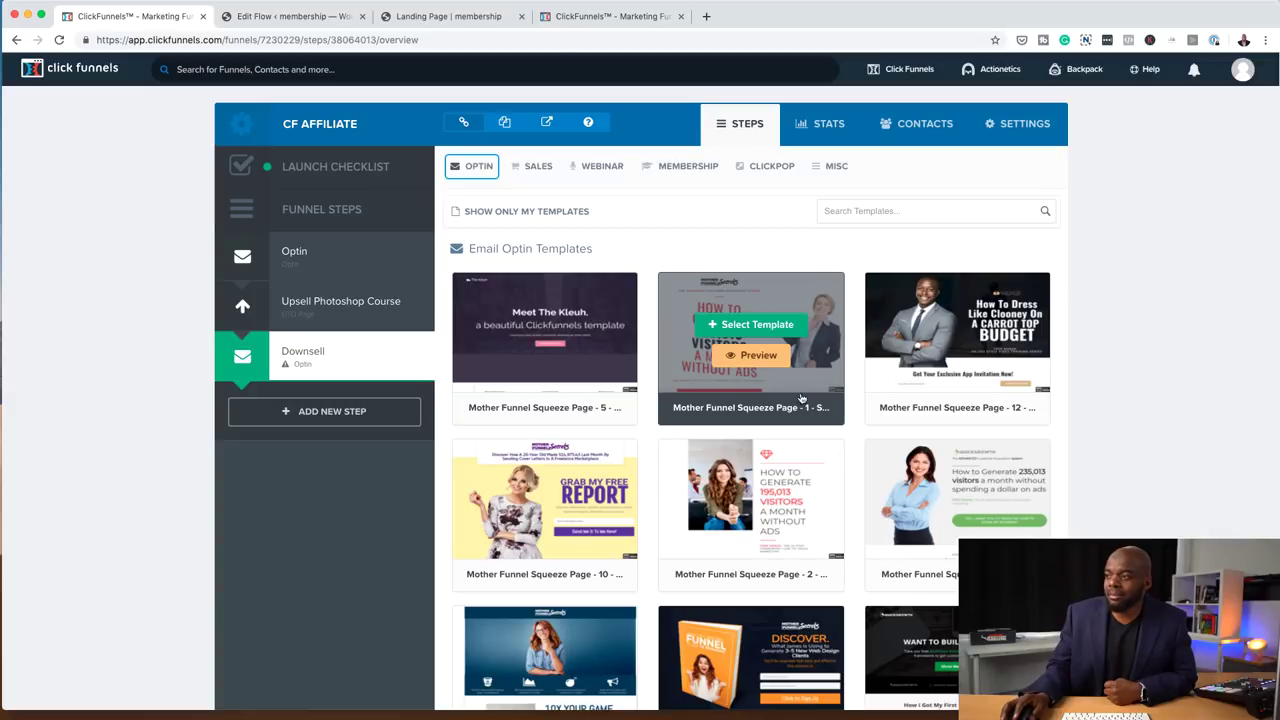
{"action": "mouse_move", "coordinate": [587, 349]}
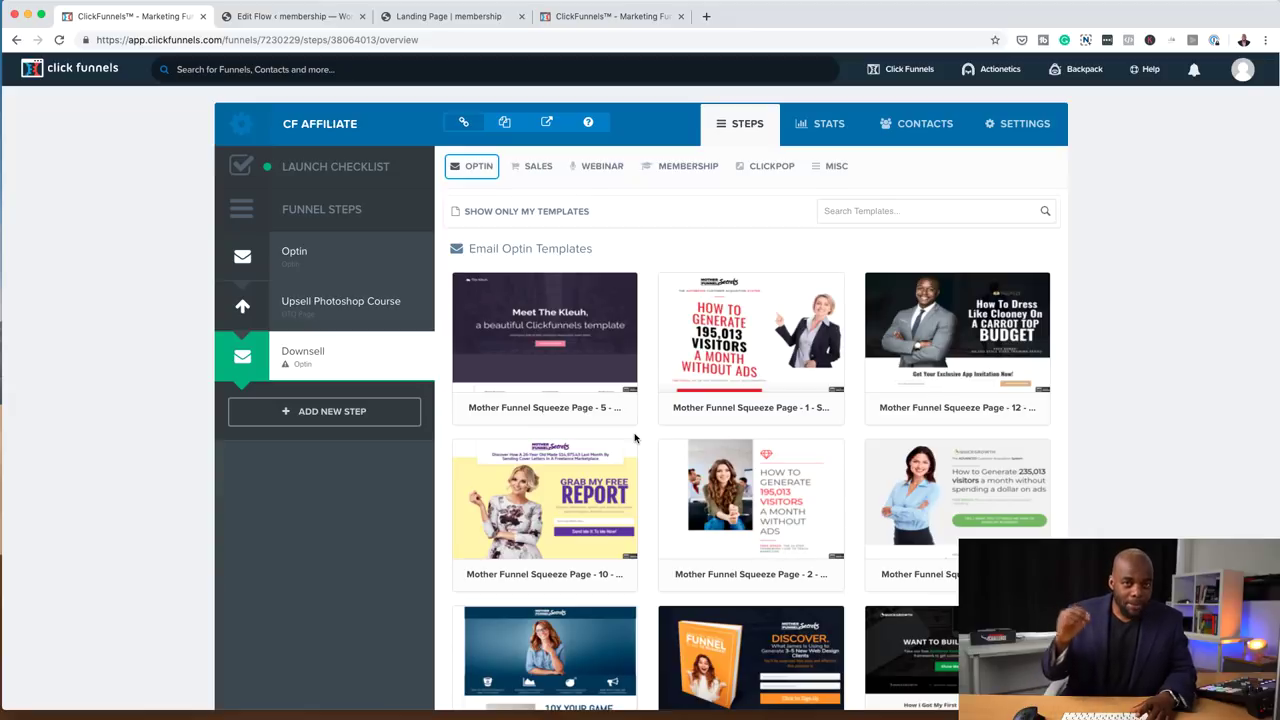
{"action": "left_click", "coordinate": [325, 264]}
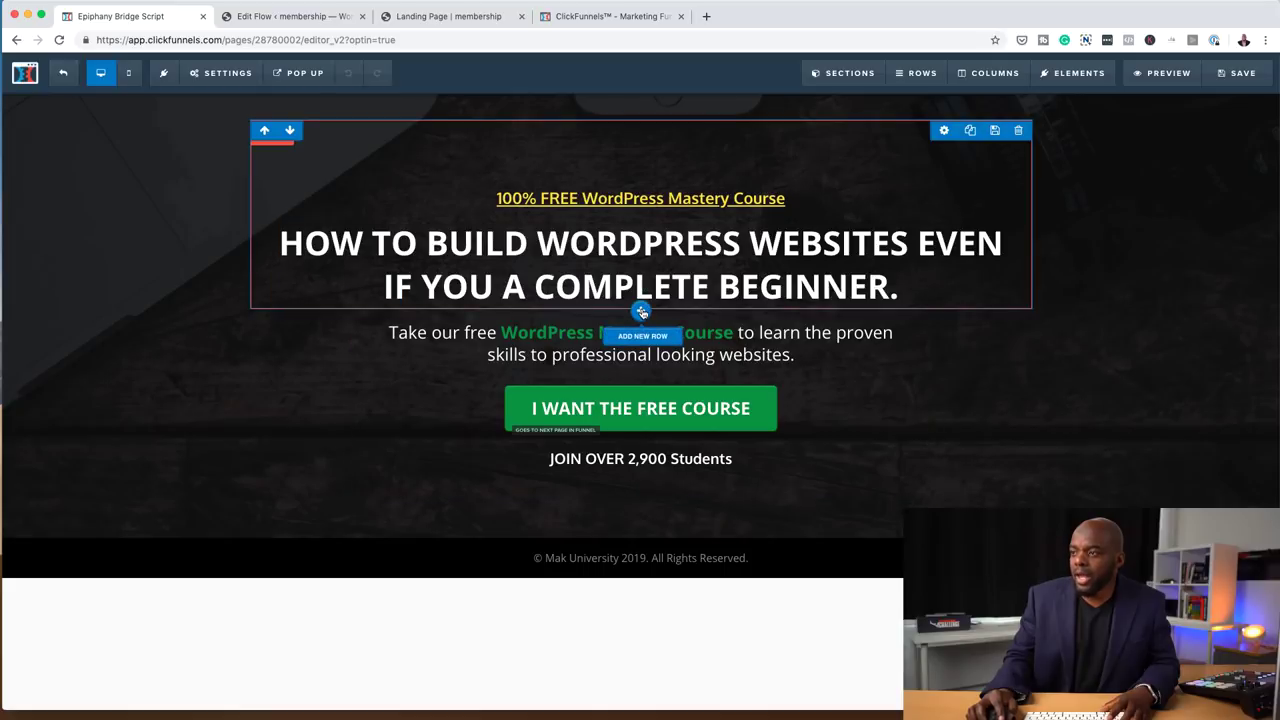
Insert a Video element below the free-course button and bring up its settings.
{"action": "left_click", "coordinate": [642, 313]}
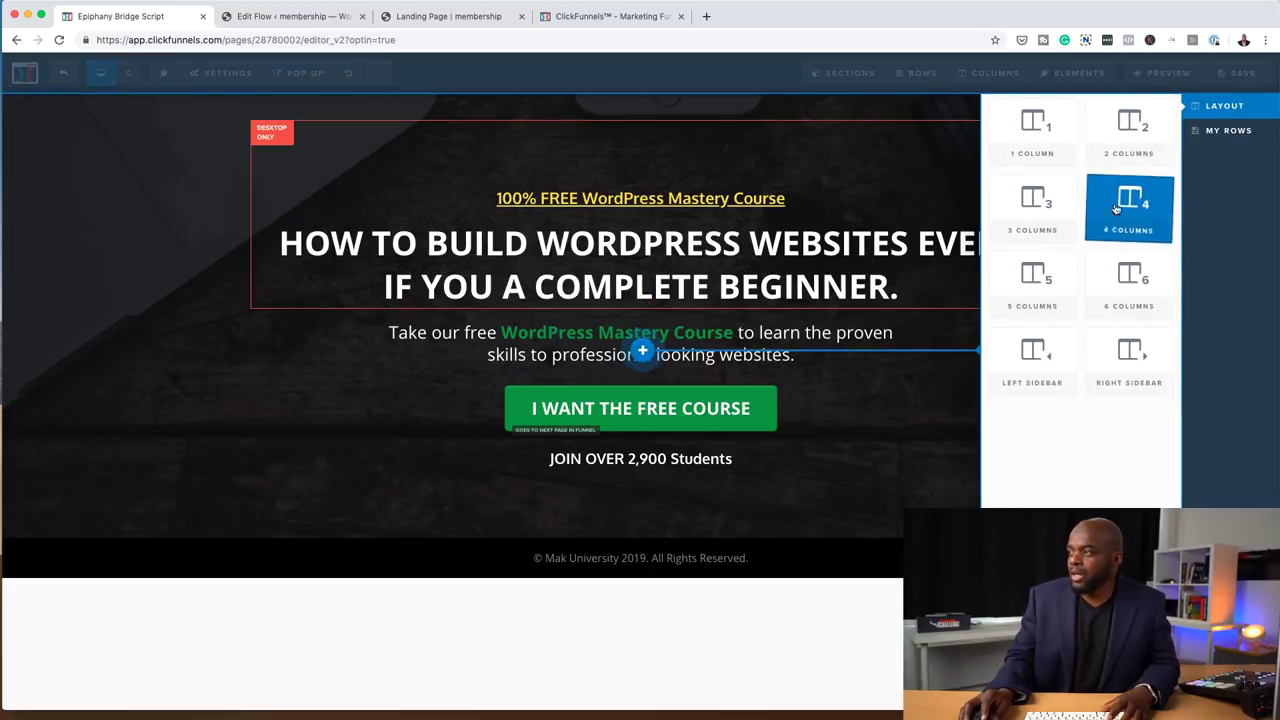
{"action": "left_click", "coordinate": [423, 390]}
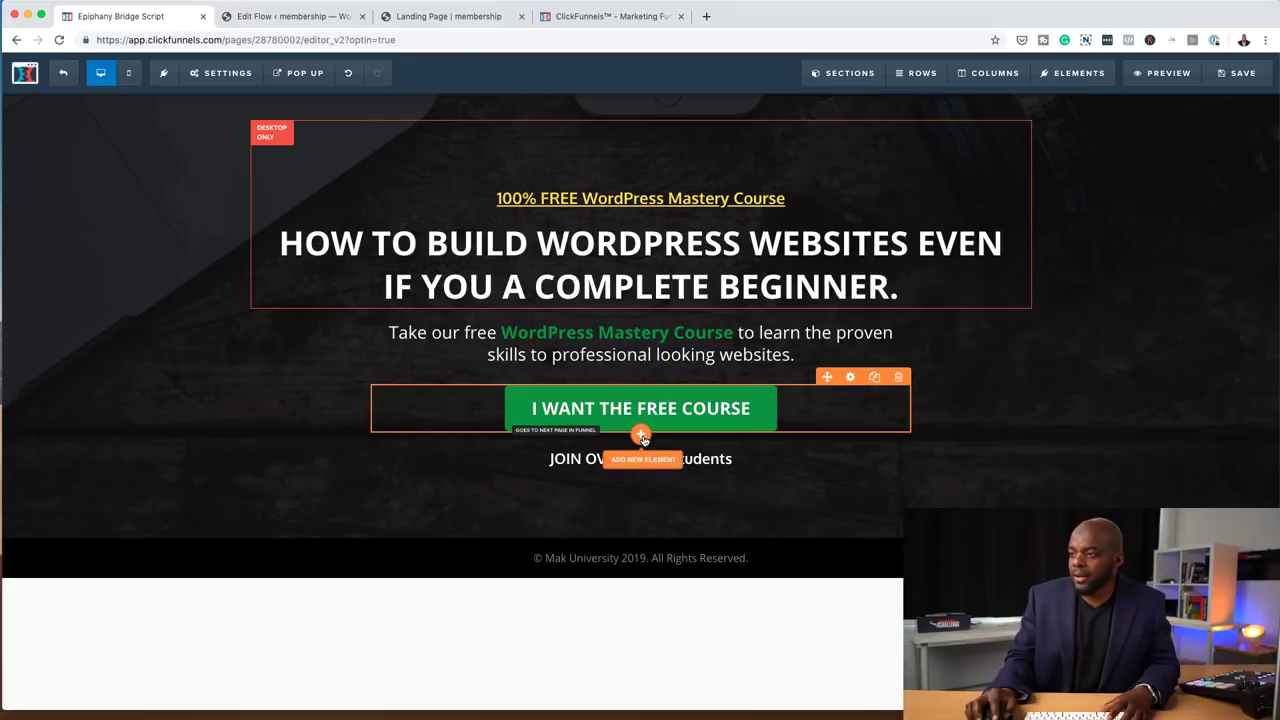
{"action": "left_click", "coordinate": [642, 437]}
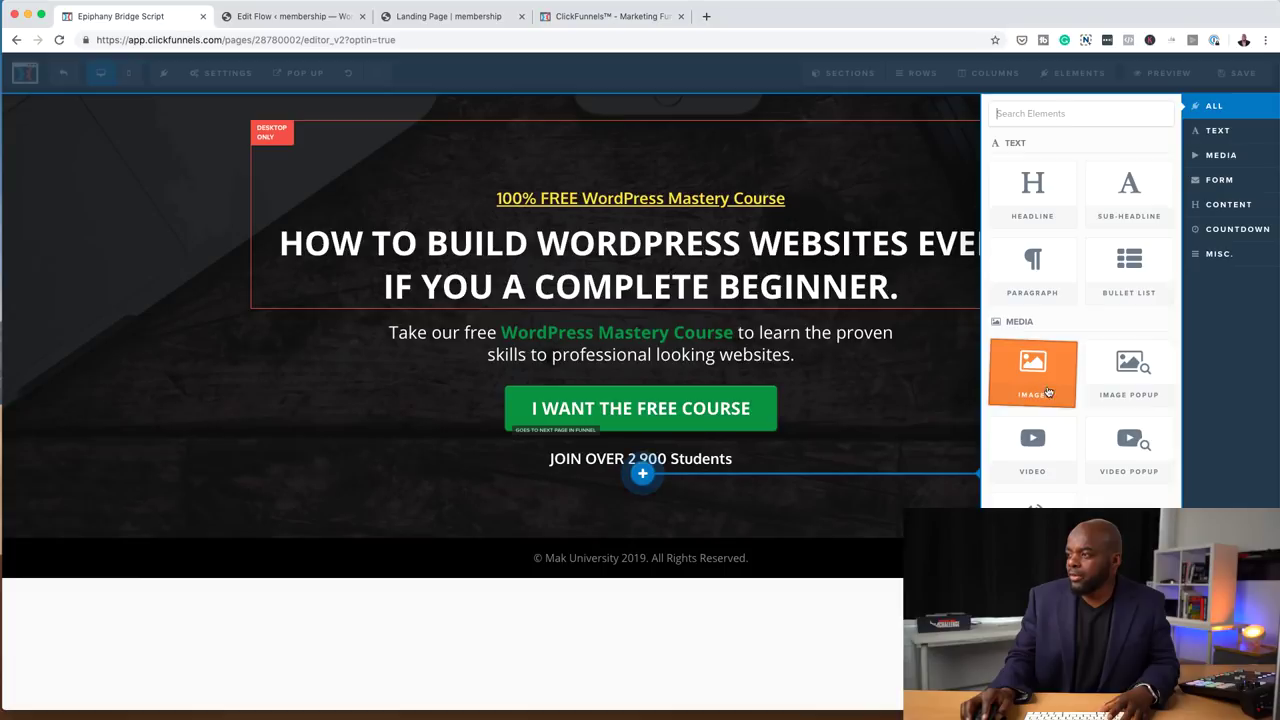
{"action": "left_click", "coordinate": [1053, 450]}
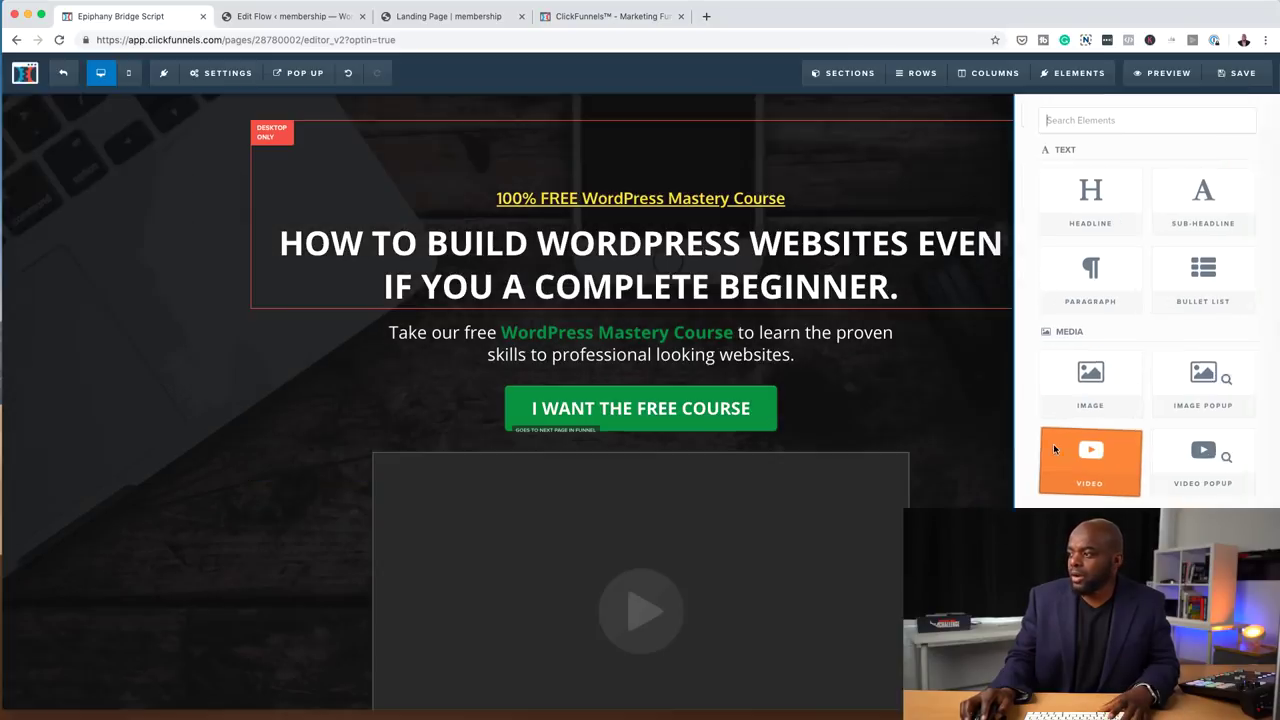
{"action": "scroll", "coordinate": [944, 446], "scroll_direction": "down", "scroll_amount": 3}
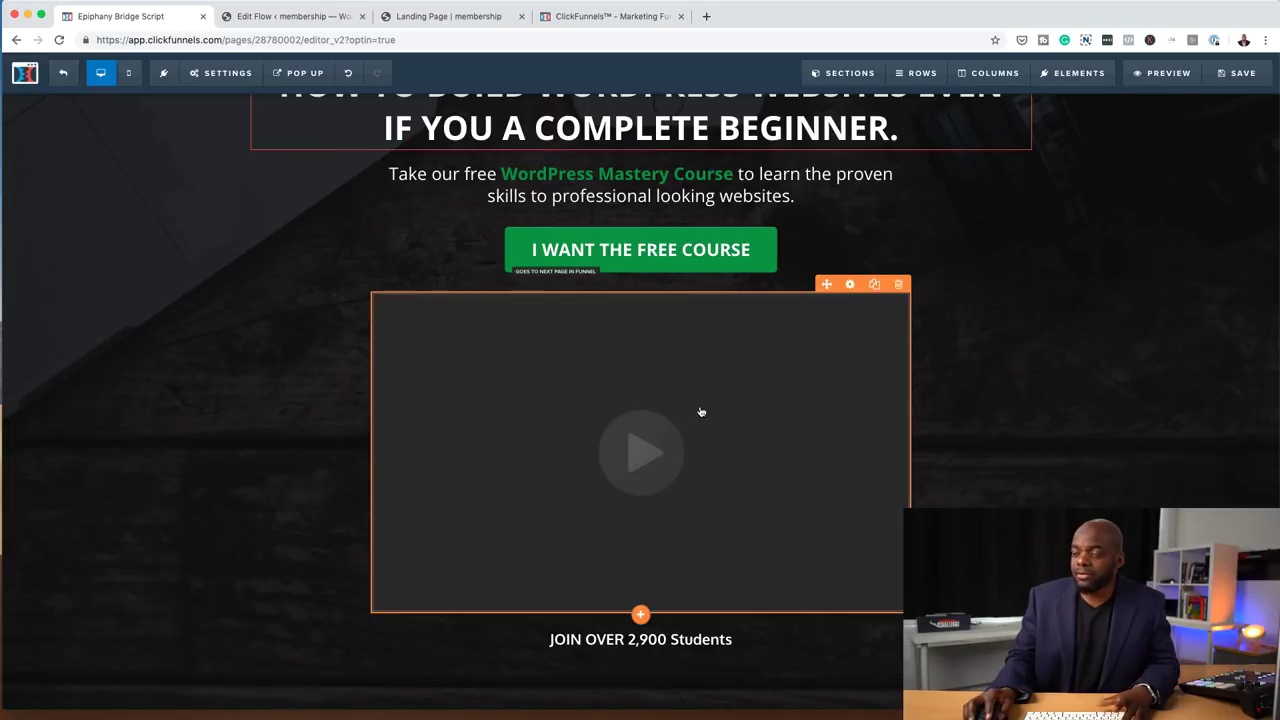
{"action": "left_click", "coordinate": [851, 285]}
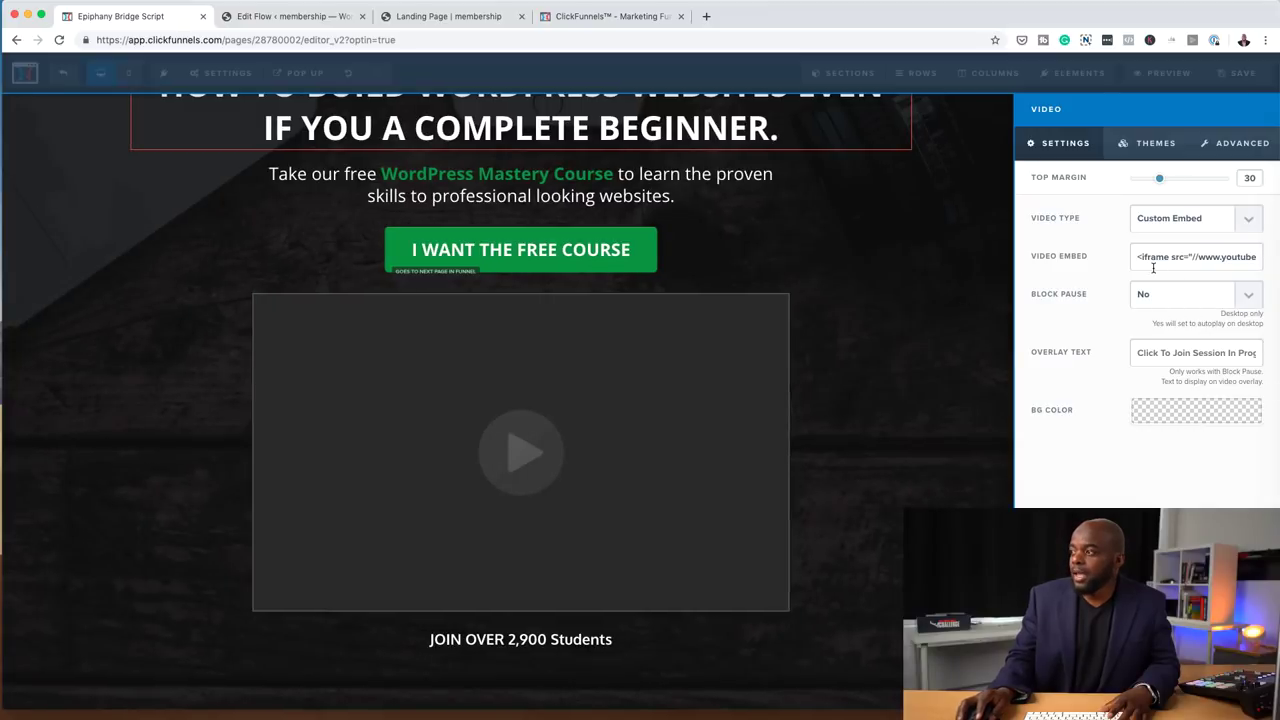